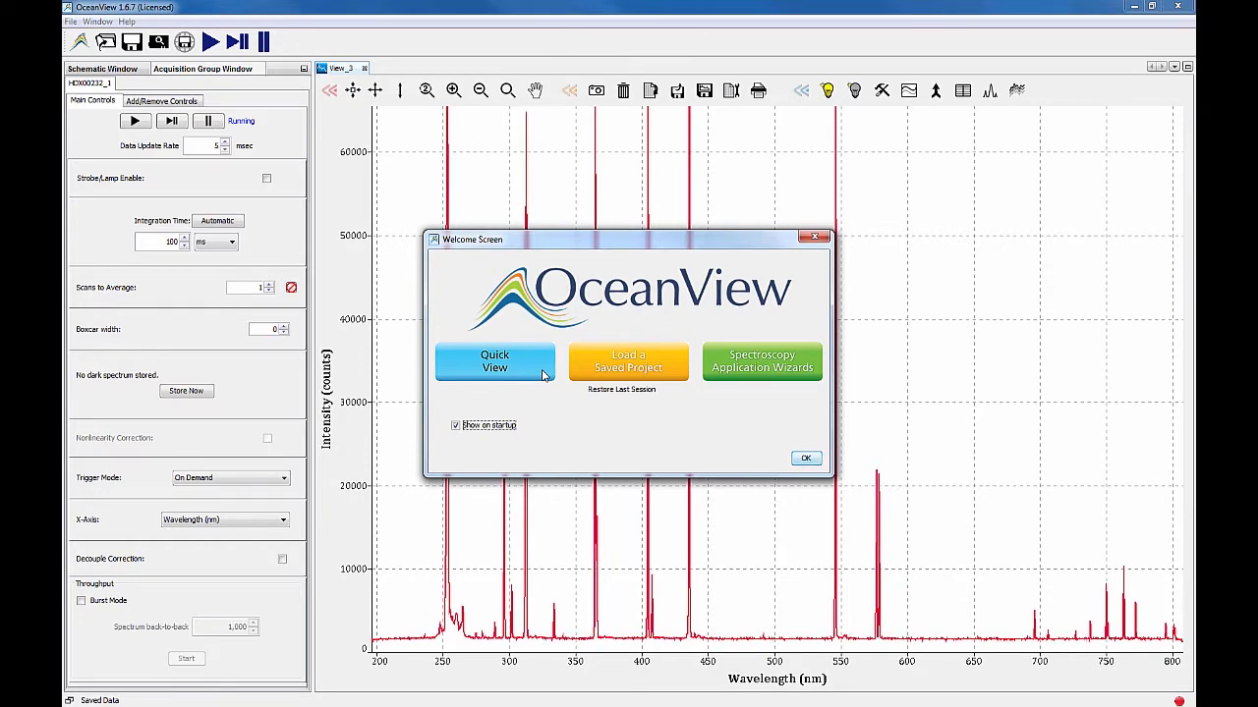
Try Quick View to jump to the live spectrum, then bring the Welcome Screen back.
click(541, 375)
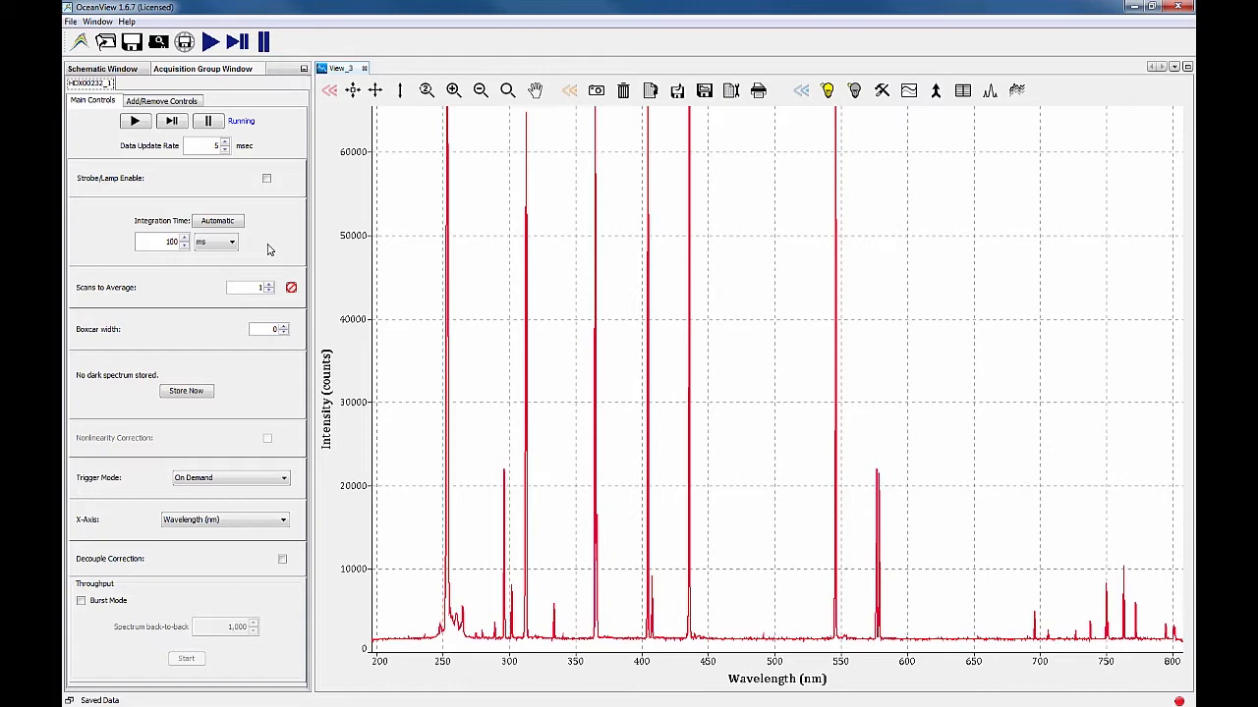
click(80, 43)
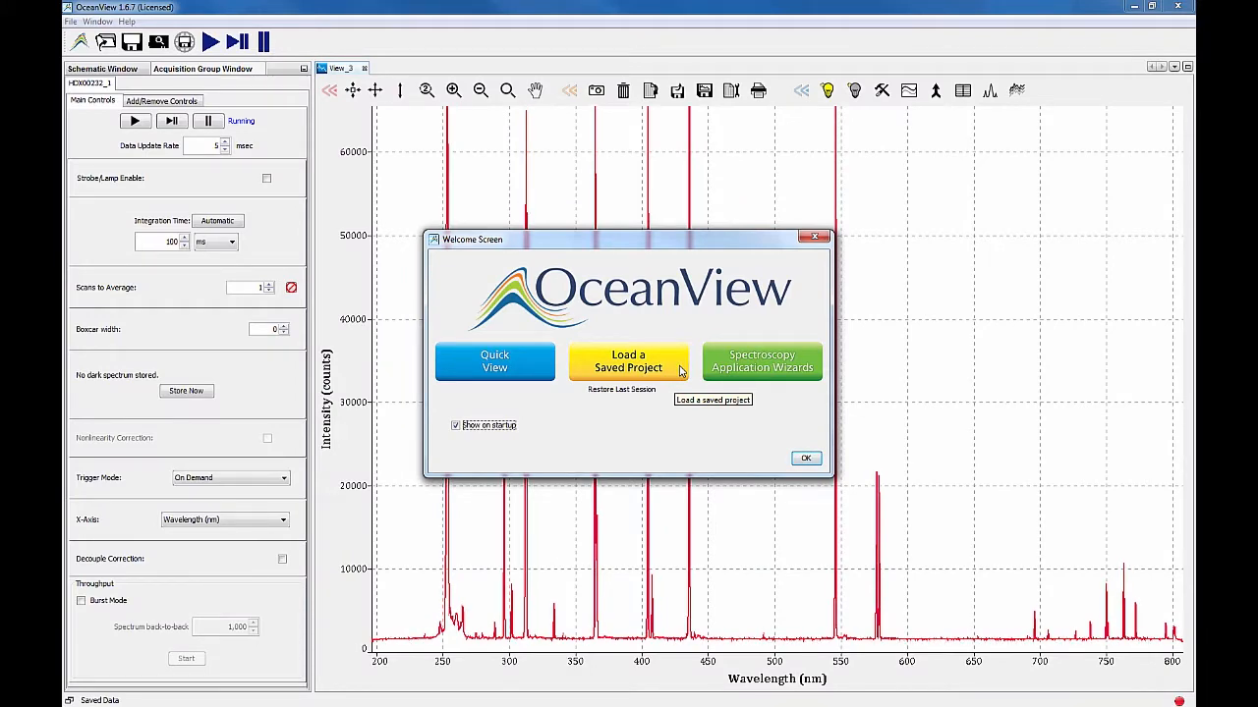
Load the saved Atomic Emission Measured with the Ocean HDX project and accept its Data Warning.
click(679, 370)
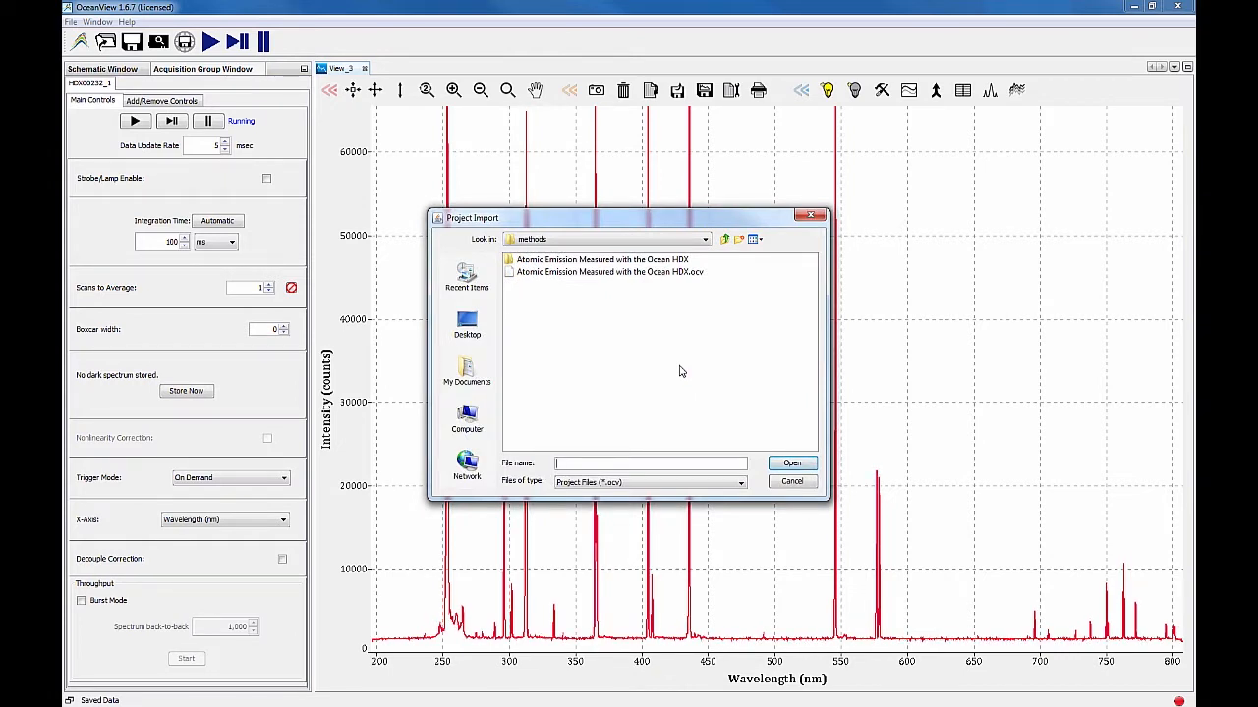
click(641, 274)
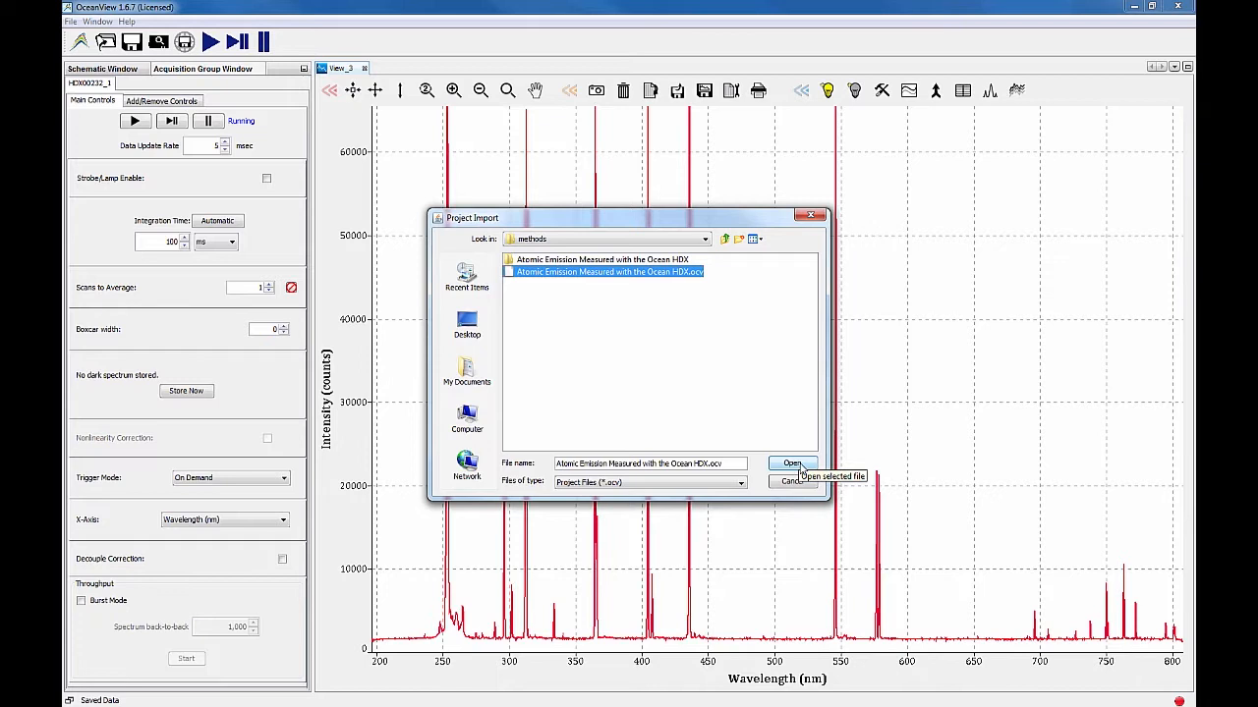
click(800, 470)
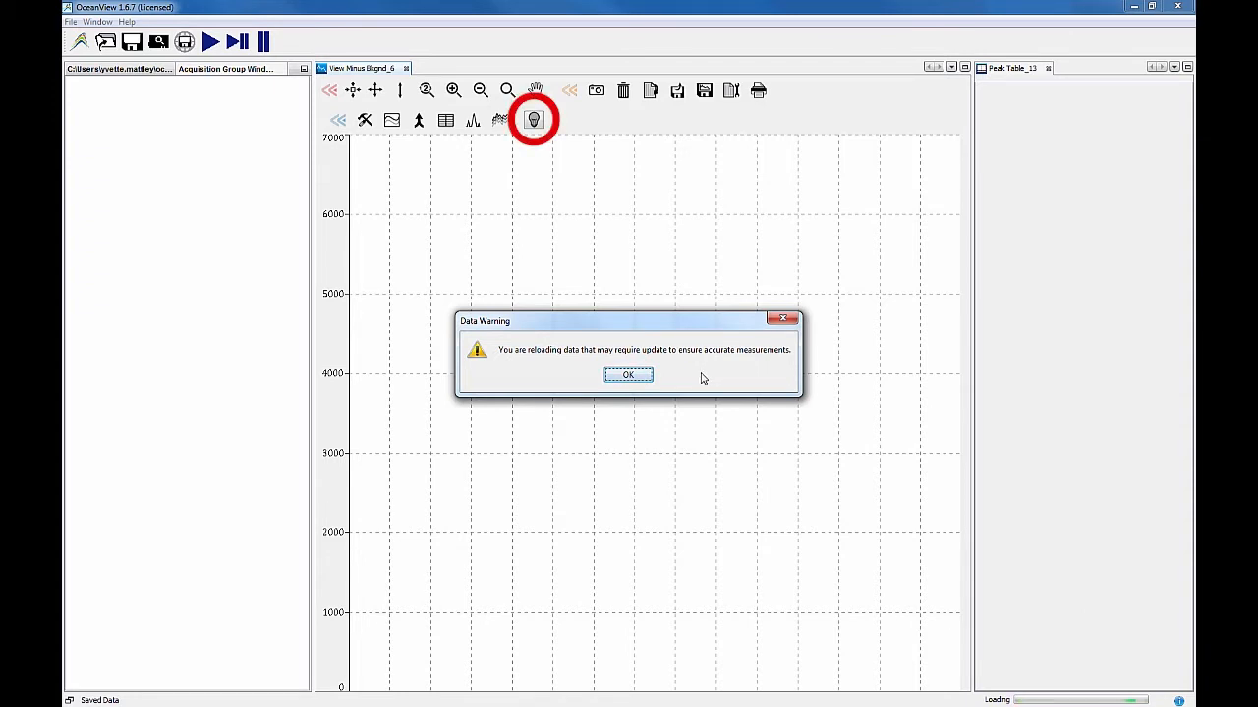
click(628, 378)
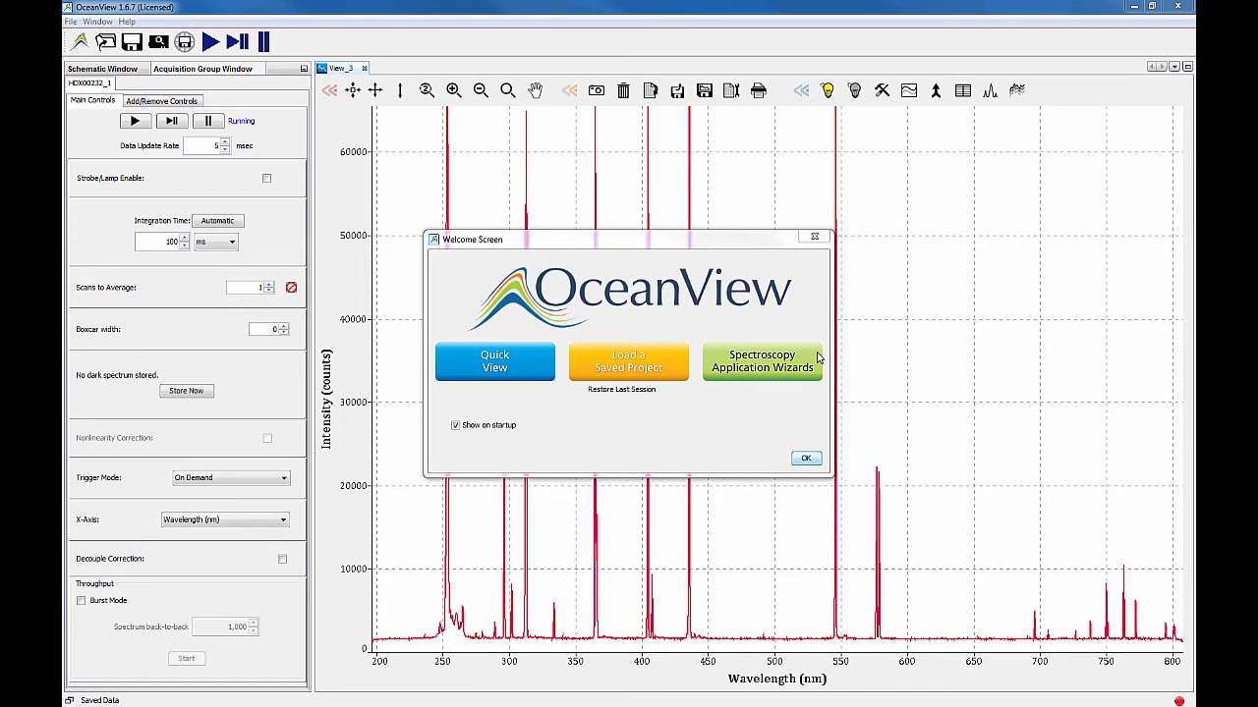
click(811, 365)
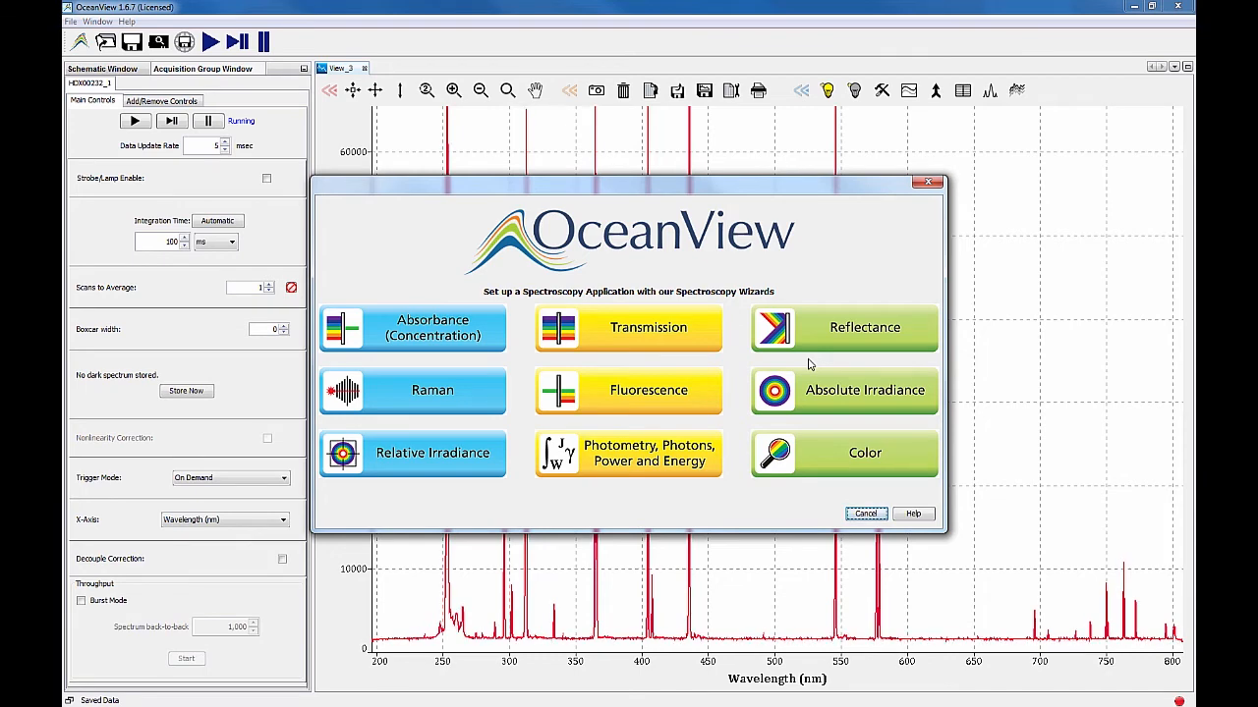
key(Escape)
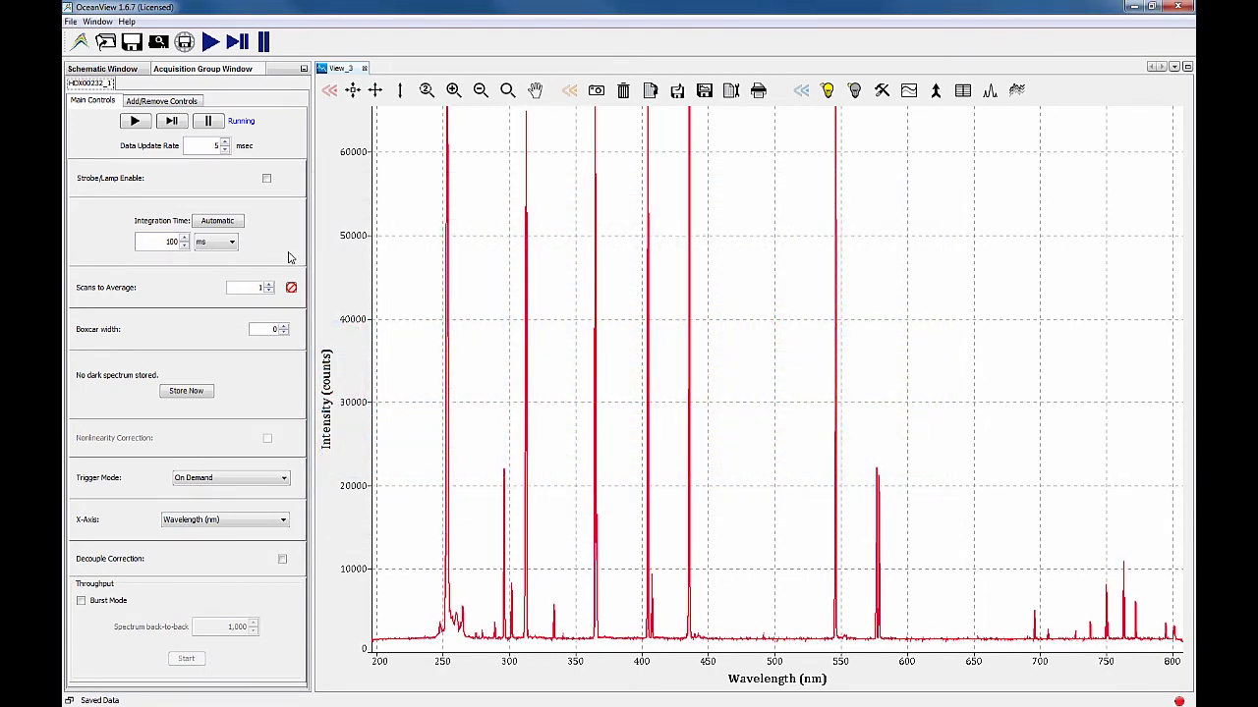
click(79, 46)
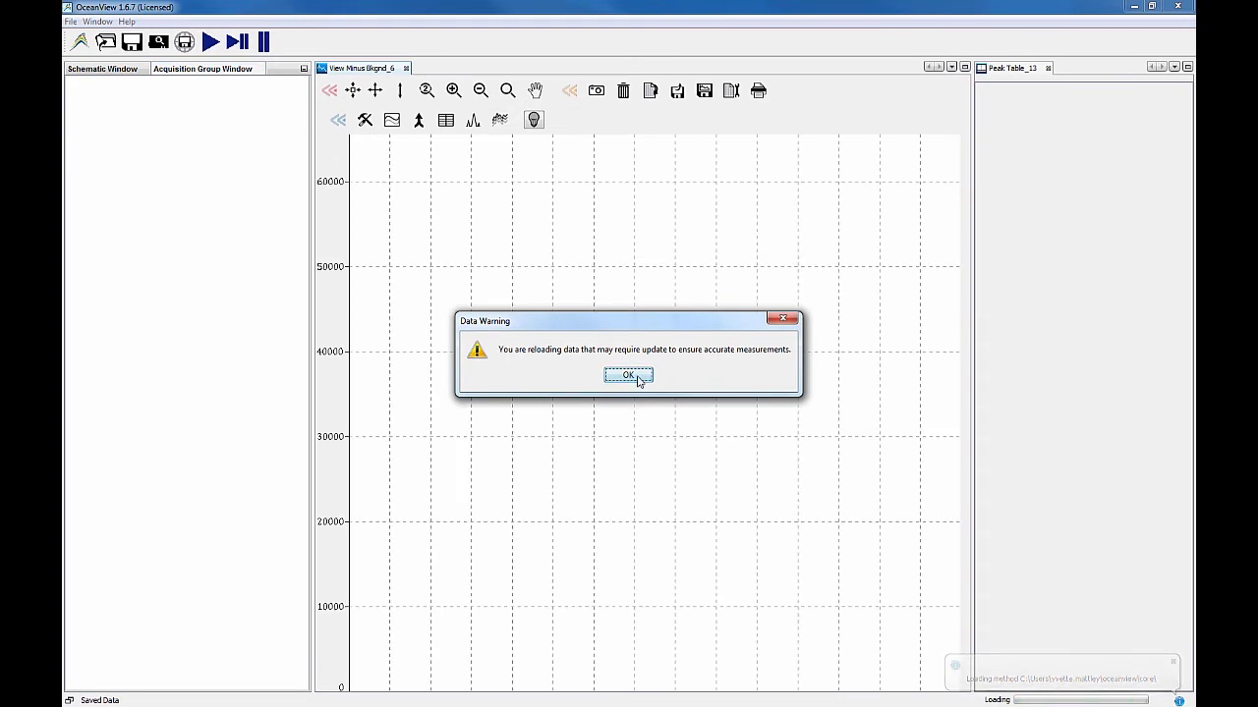
Accept the Data Warning so the last session's data reloads.
click(637, 379)
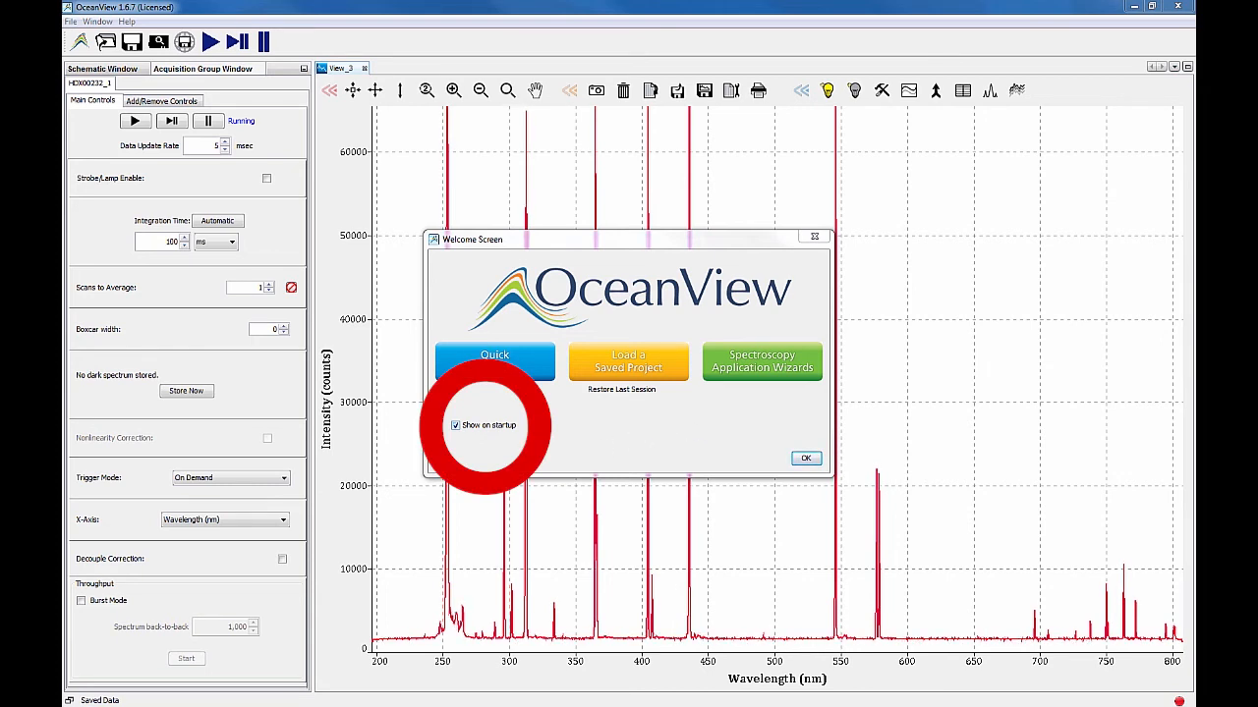
Turn off Show on startup so the Welcome Screen no longer appears automatically.
click(455, 427)
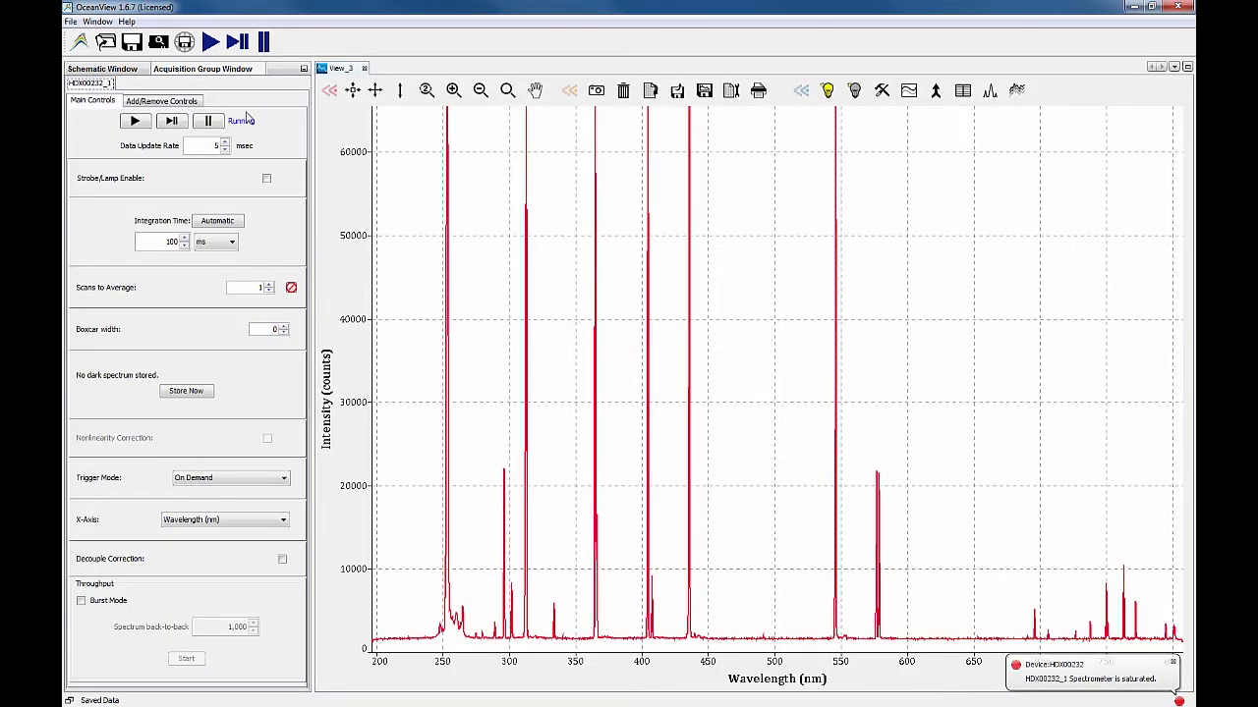
Reopen the Welcome Screen from the Help menu.
click(128, 22)
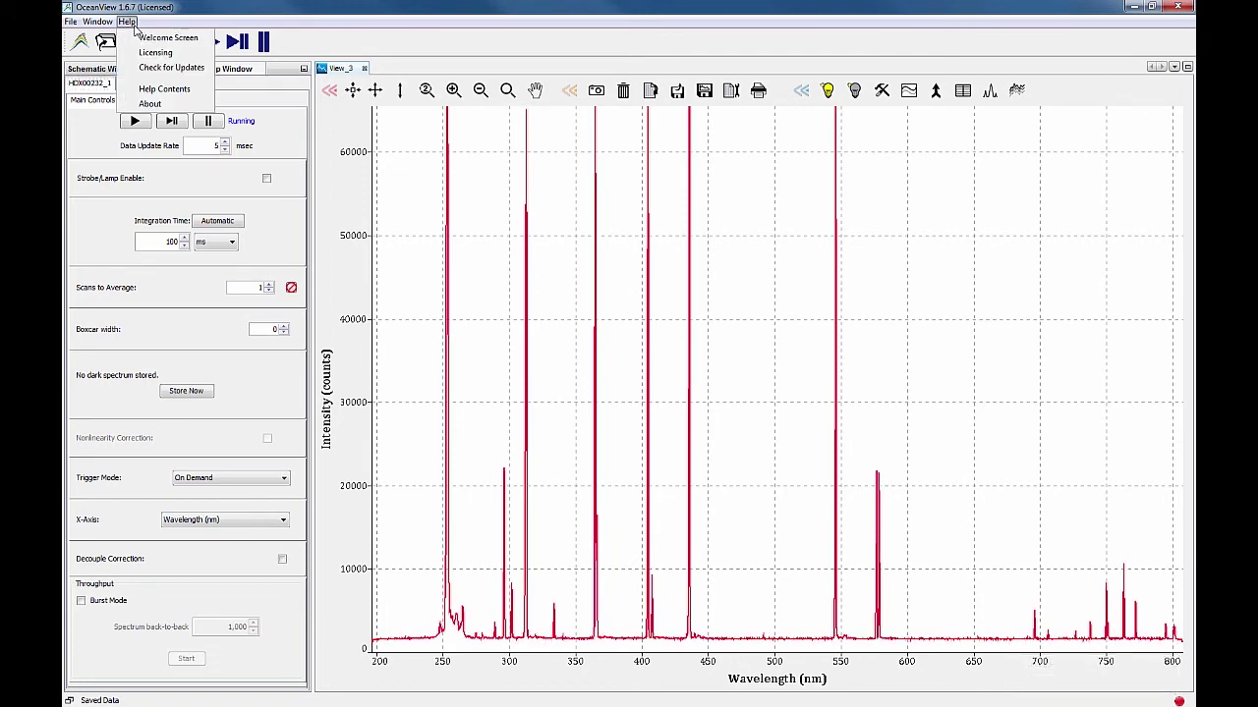
click(137, 37)
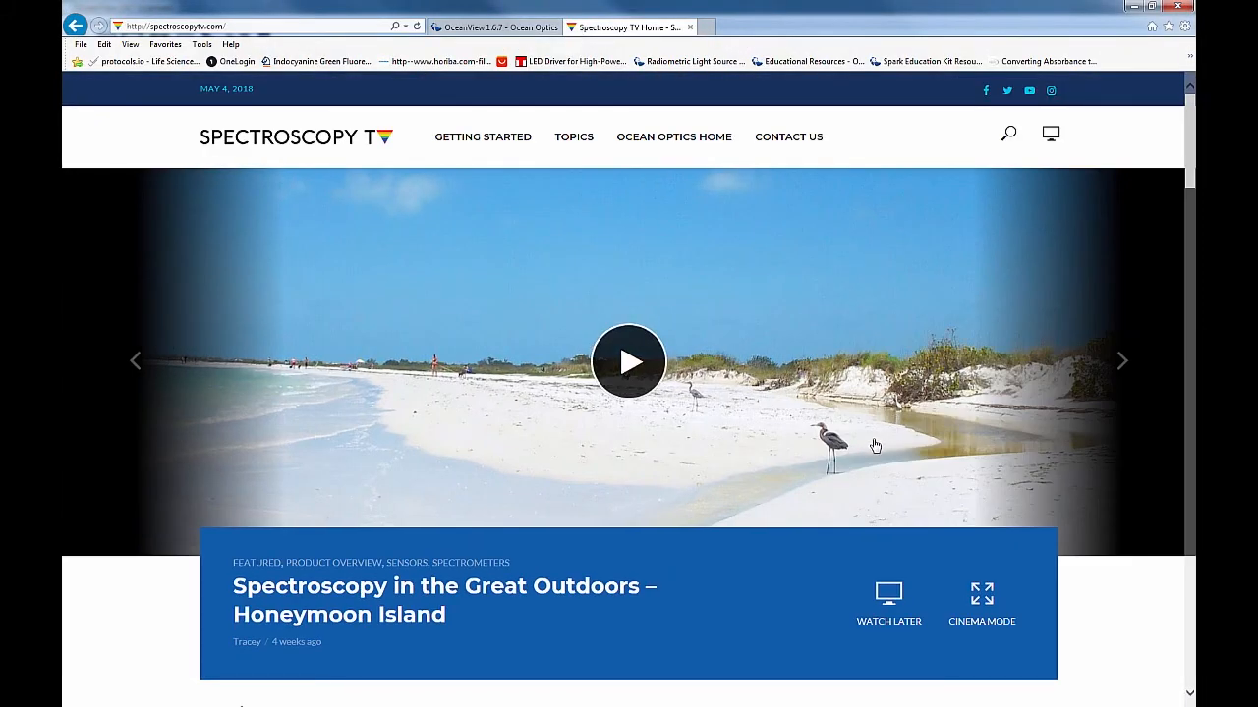
scroll(875, 446, down, 1)
scroll(874, 446, down, 1)
scroll(875, 447, down, 3)
scroll(873, 449, down, 1)
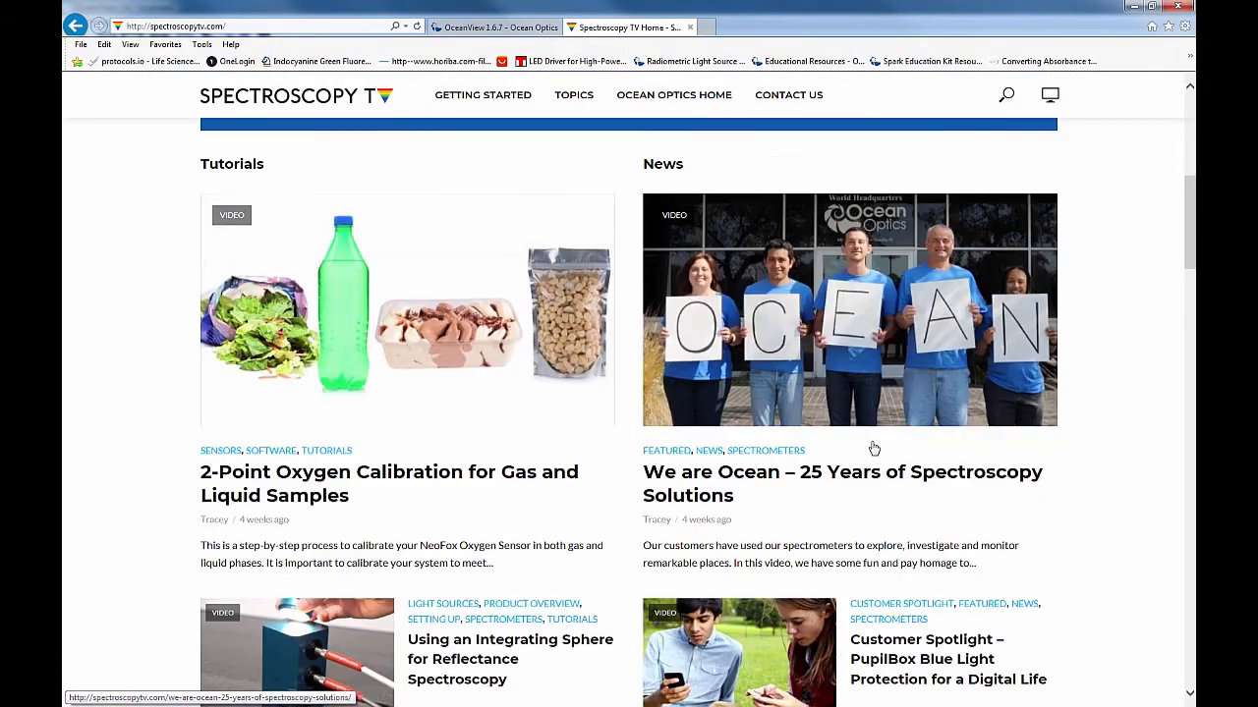
scroll(873, 449, down, 3)
scroll(873, 449, down, 1)
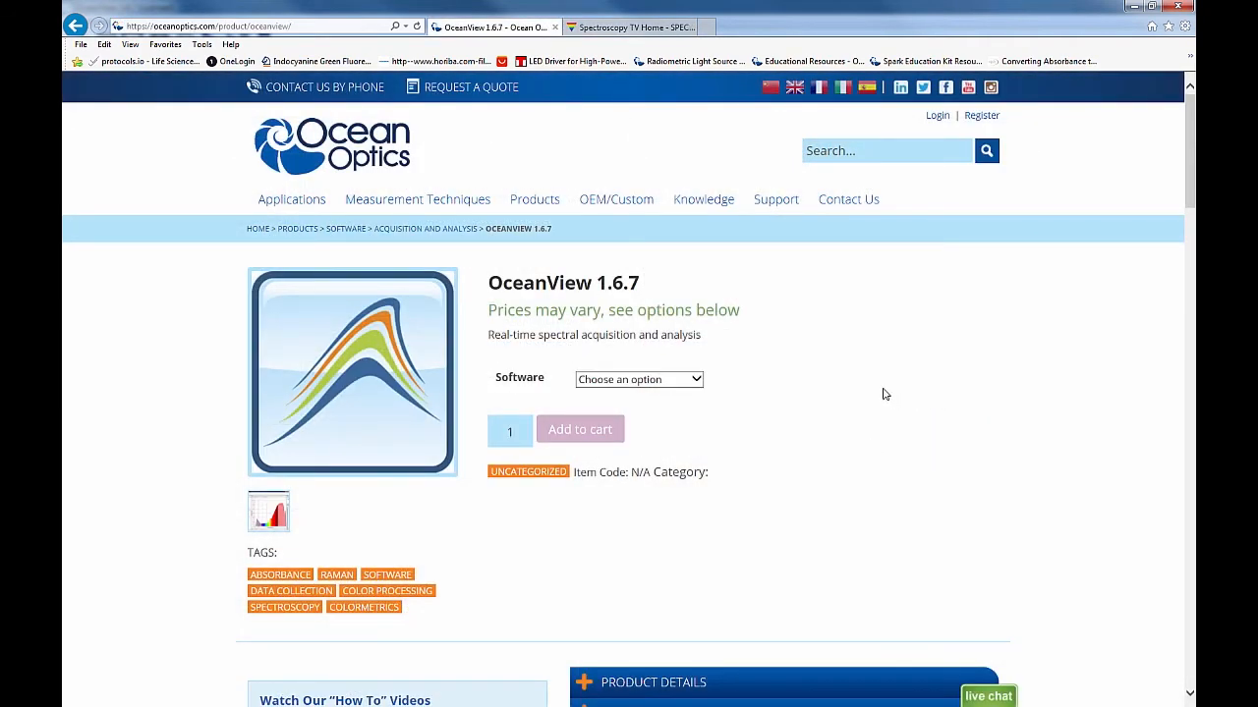
scroll(884, 394, down, 1)
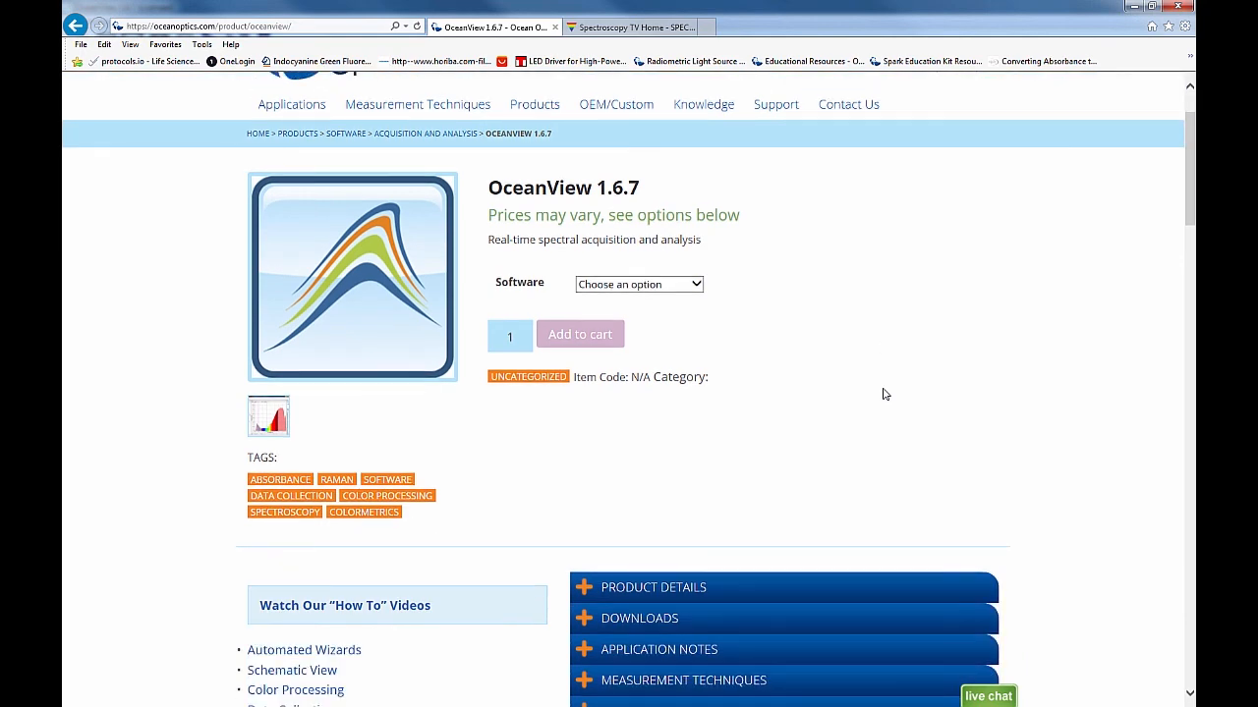
scroll(884, 394, down, 1)
scroll(845, 405, down, 1)
Expand the Downloads panel listing Windows, Mac OS X and Linux links.
click(630, 426)
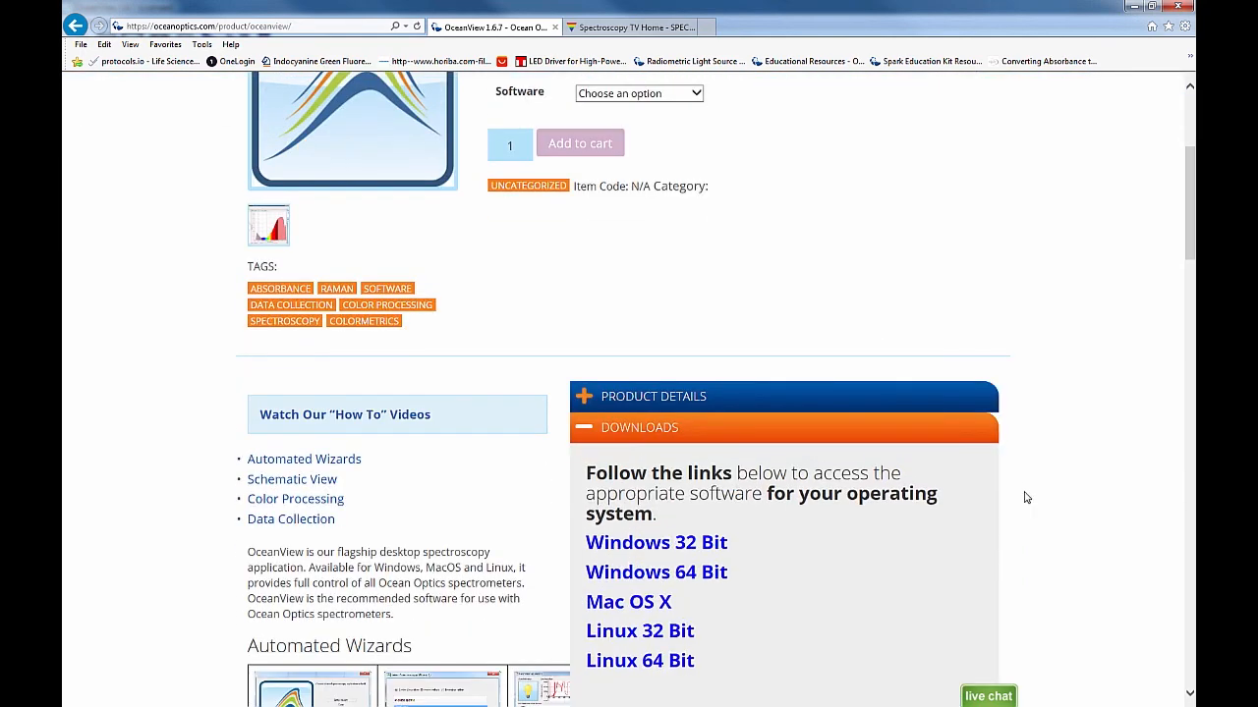